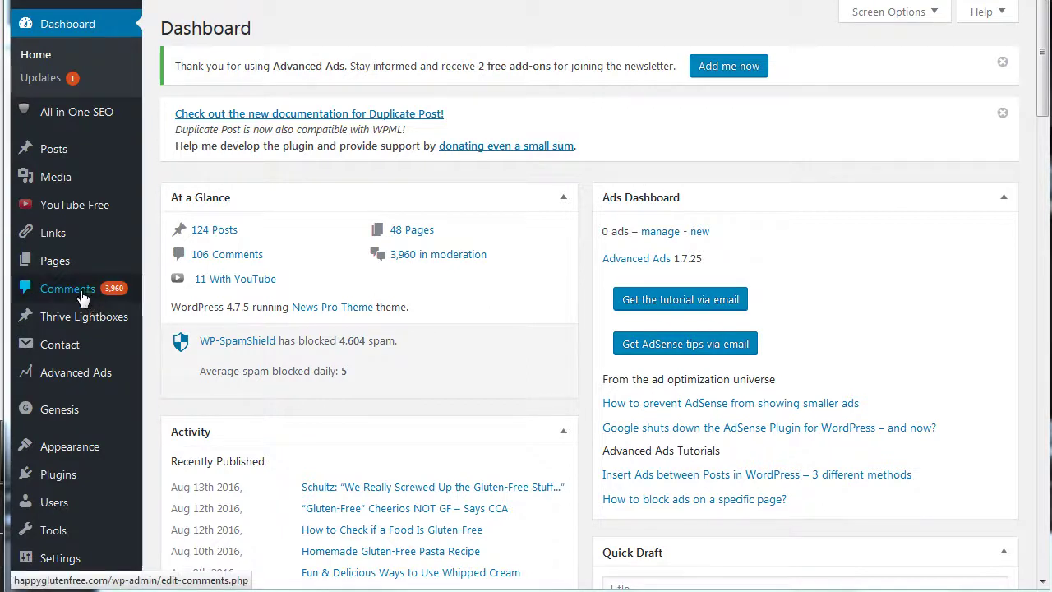
# - In the Discussion settings, allow people to post comments on new articles and save the changes
pyautogui.moveTo(98, 308)
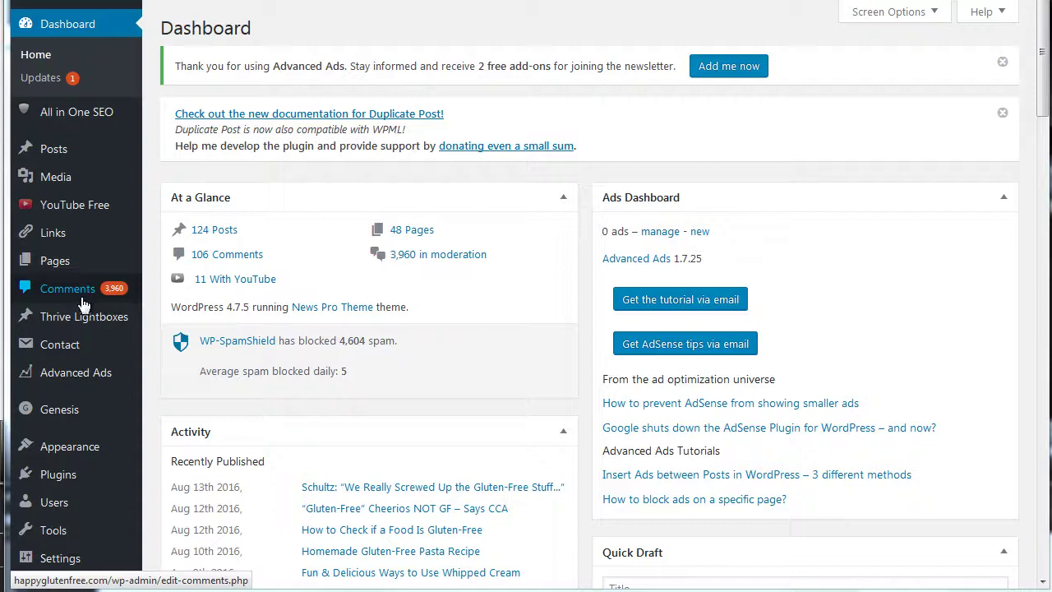
pyautogui.moveTo(136, 329)
pyautogui.moveTo(109, 406)
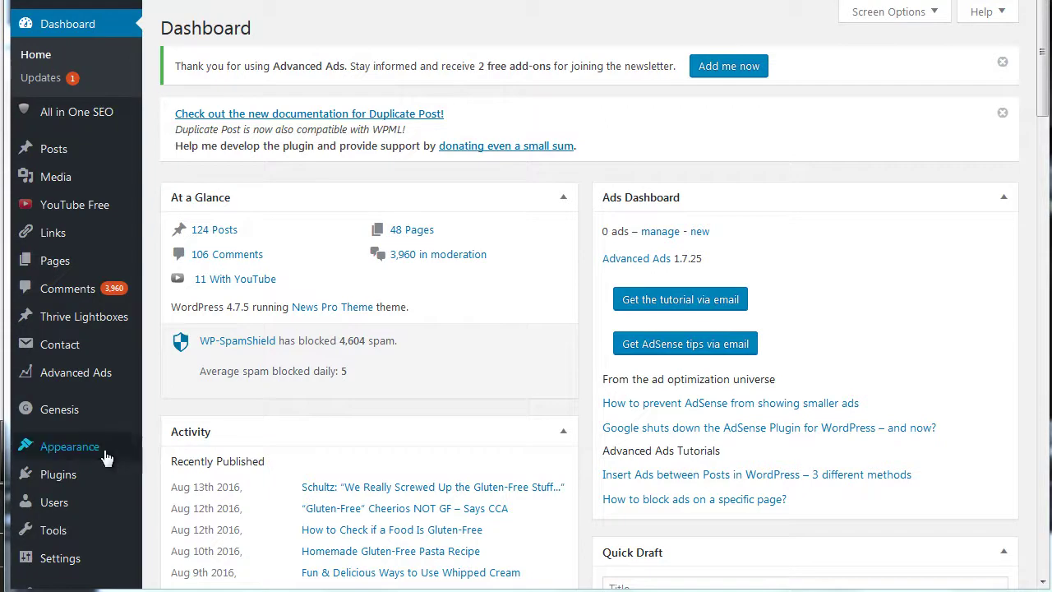
pyautogui.moveTo(107, 427)
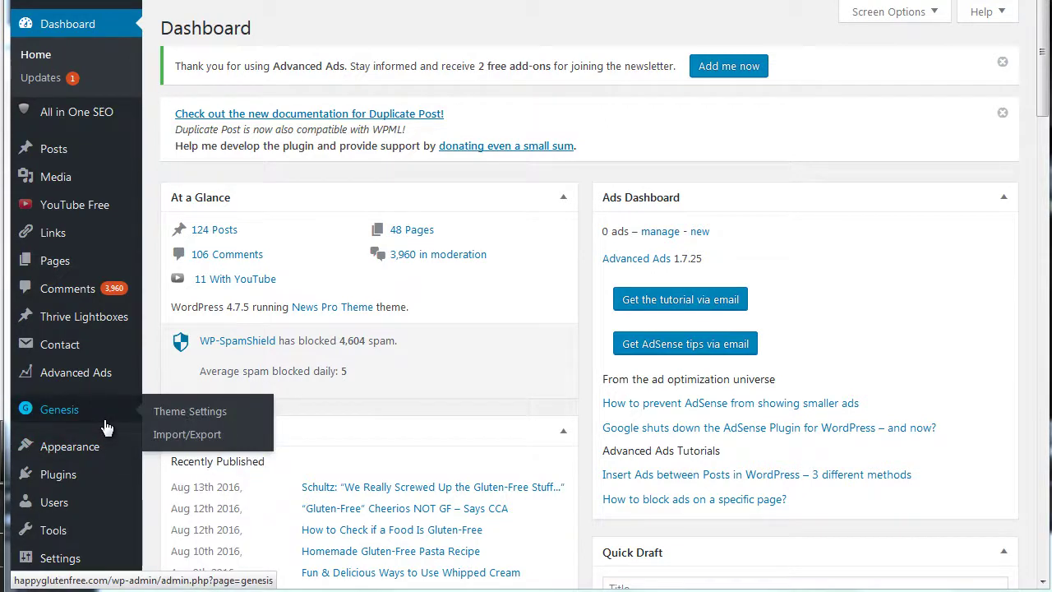
pyautogui.moveTo(115, 557)
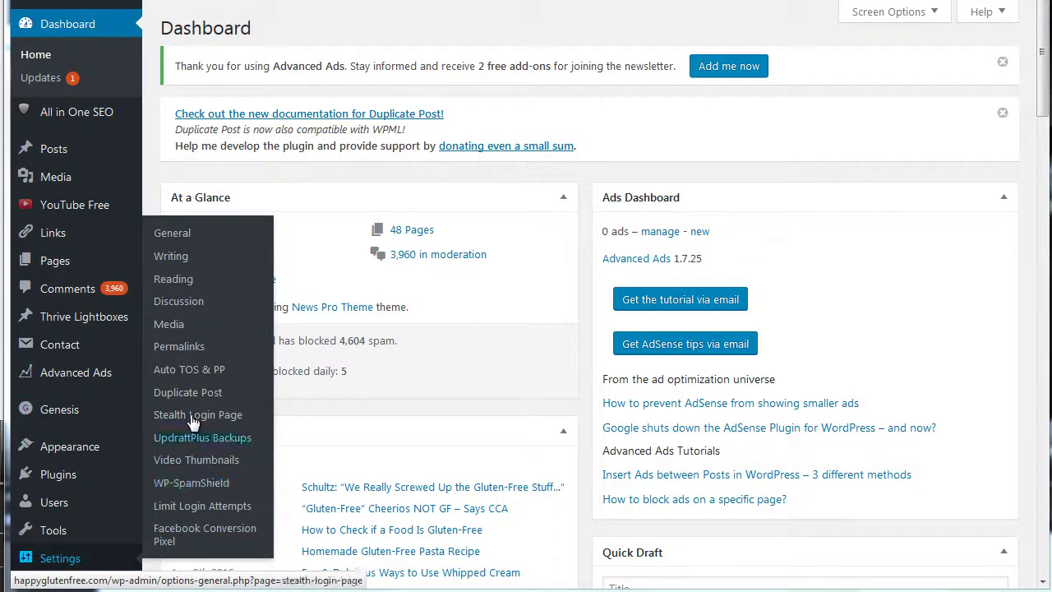
pyautogui.click(184, 311)
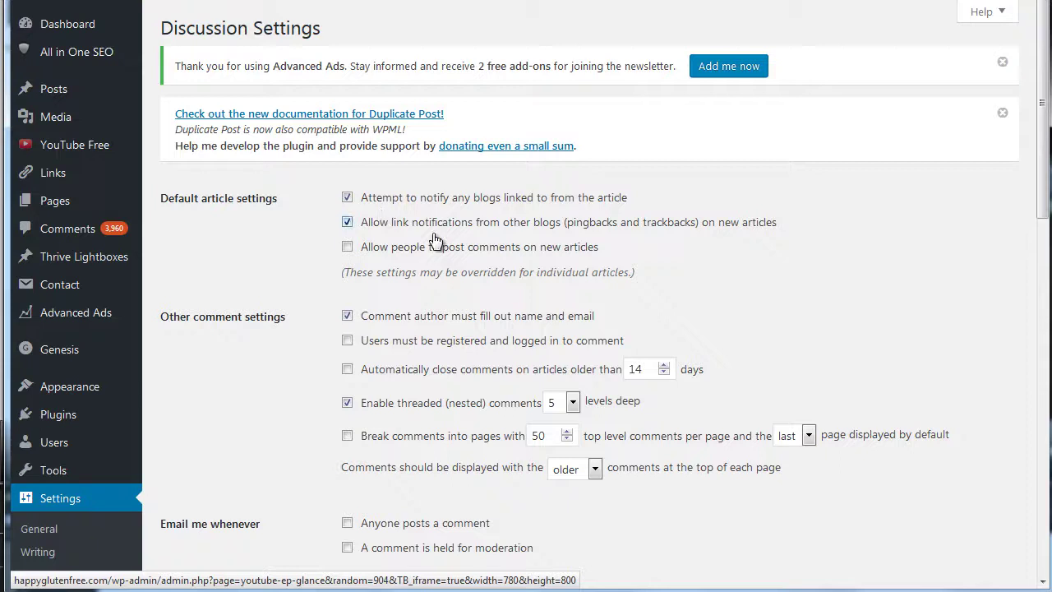
pyautogui.click(347, 247)
pyautogui.moveTo(1044, 103); pyautogui.dragTo(1044, 448)
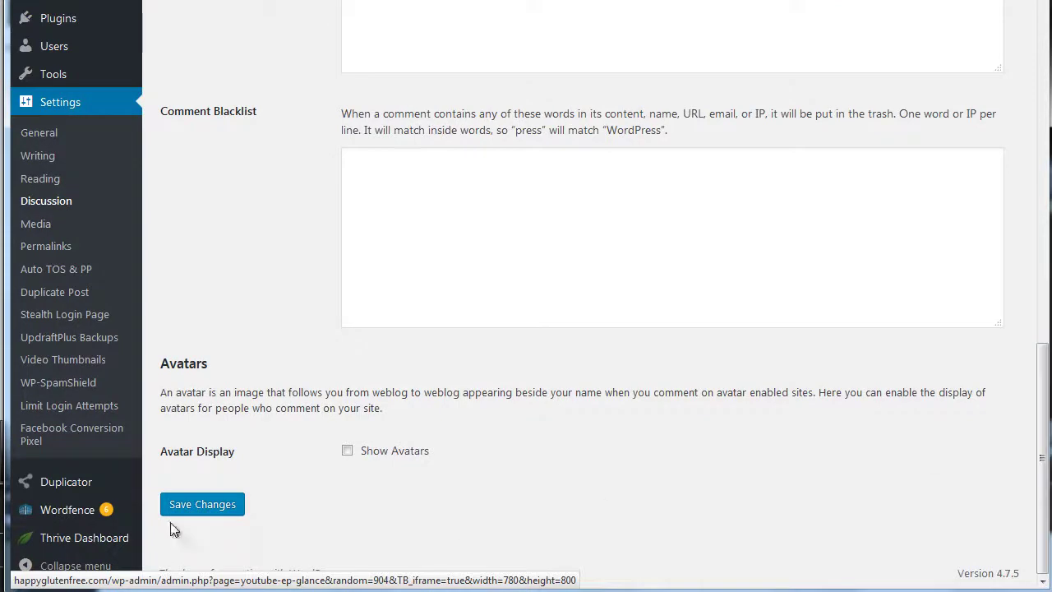
pyautogui.click(203, 506)
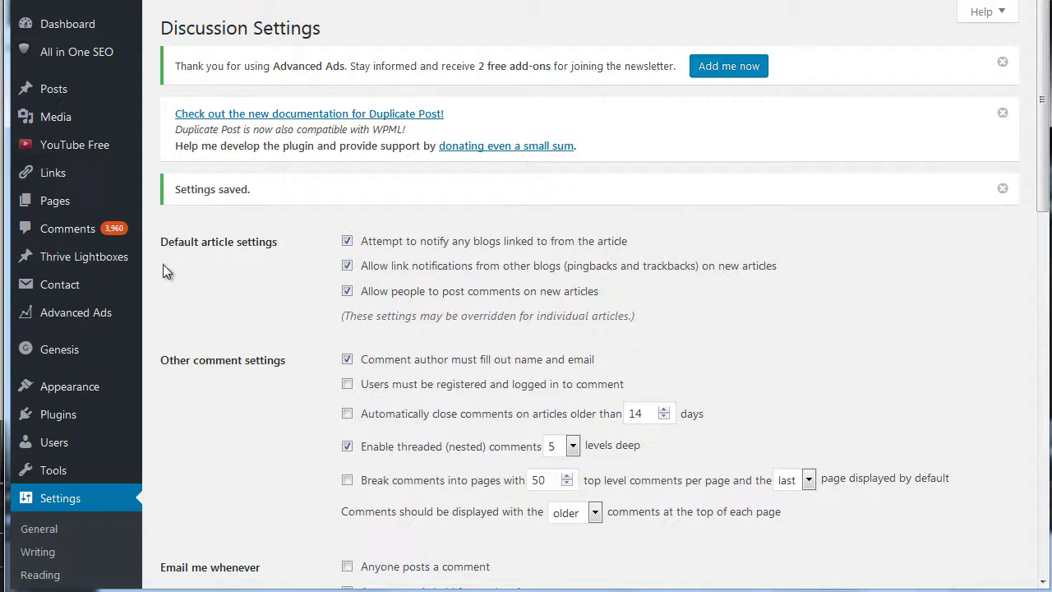
# - Search the add-new plugin directory for "wp spamshield"
pyautogui.moveTo(115, 256)
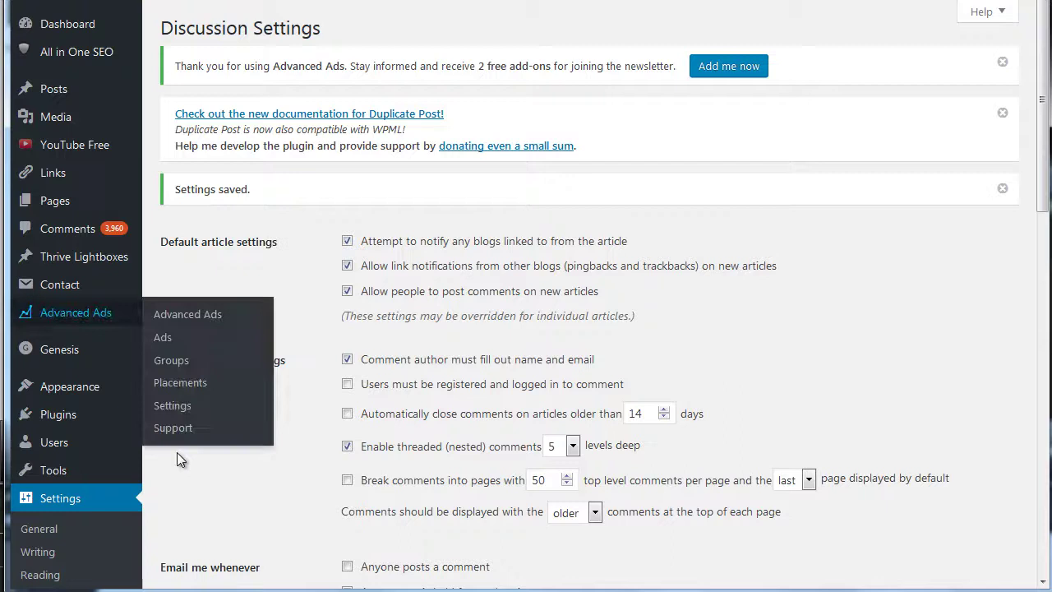
pyautogui.moveTo(123, 414)
pyautogui.click(160, 415)
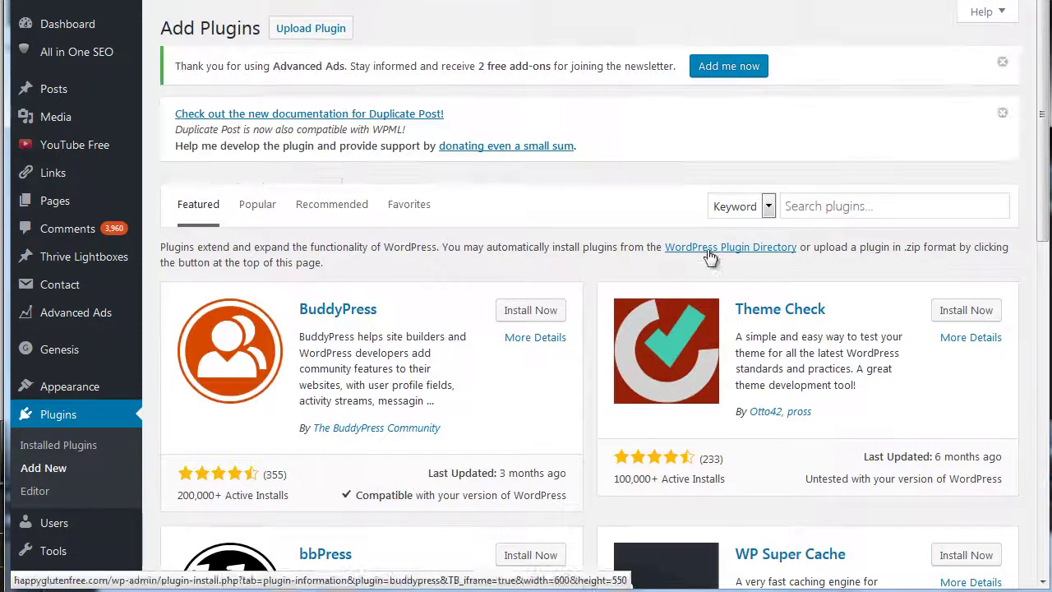
pyautogui.click(842, 201)
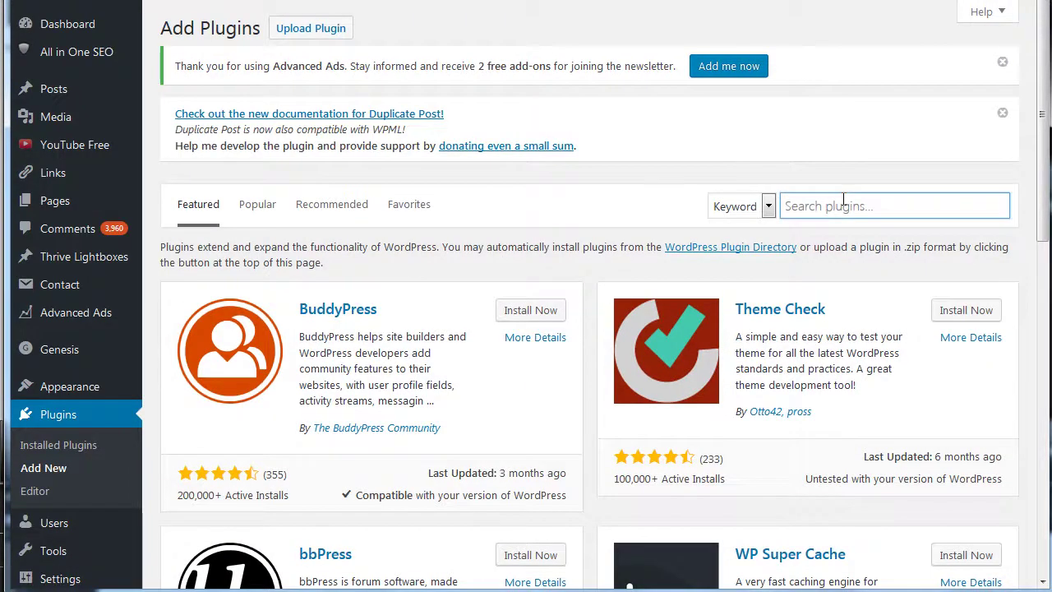
pyautogui.write('wp spam')
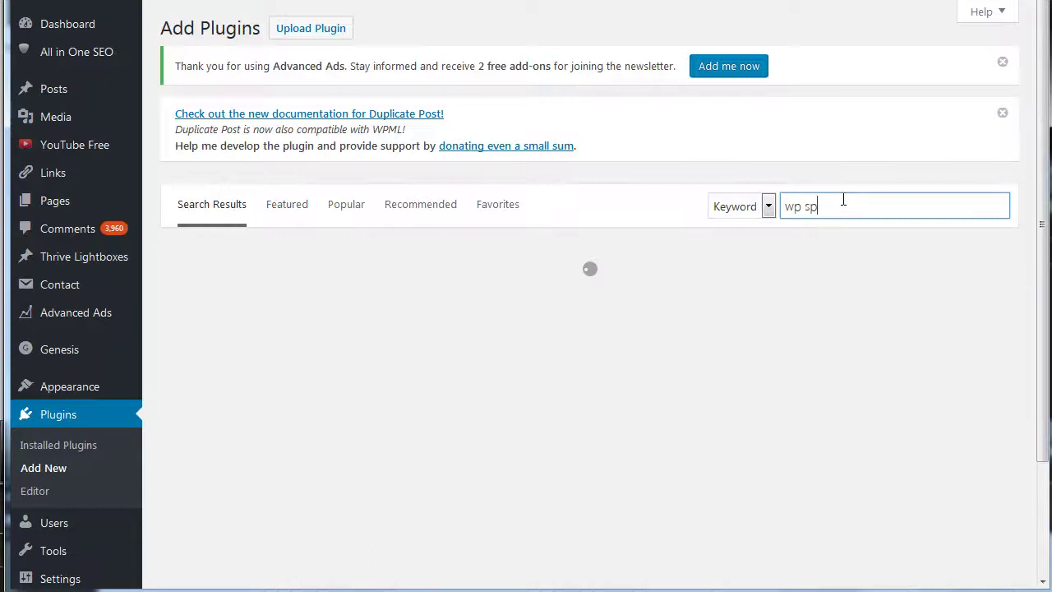
pyautogui.write('shiled')
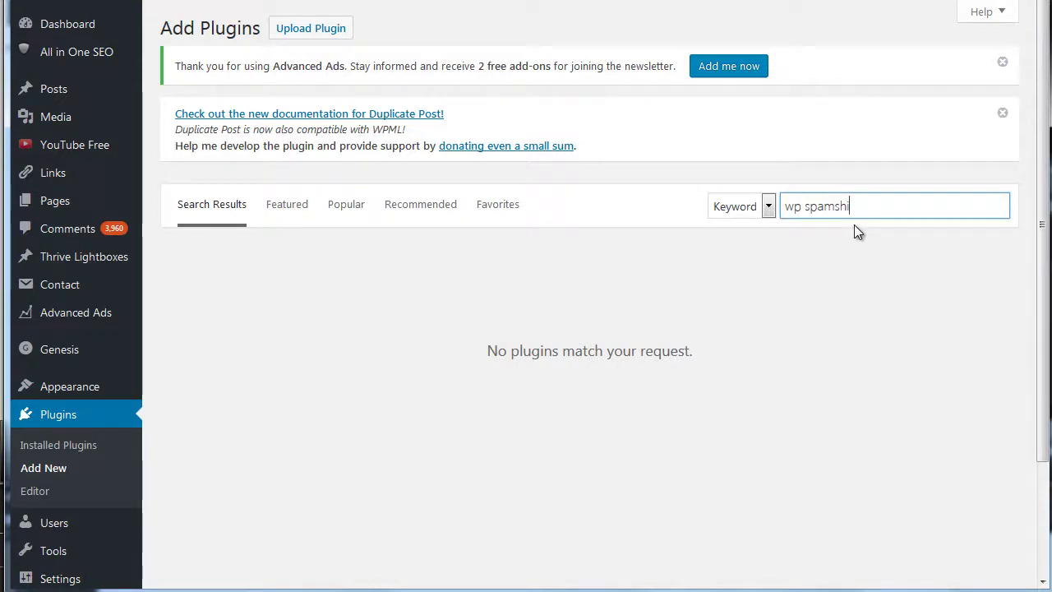
pyautogui.write('eld')
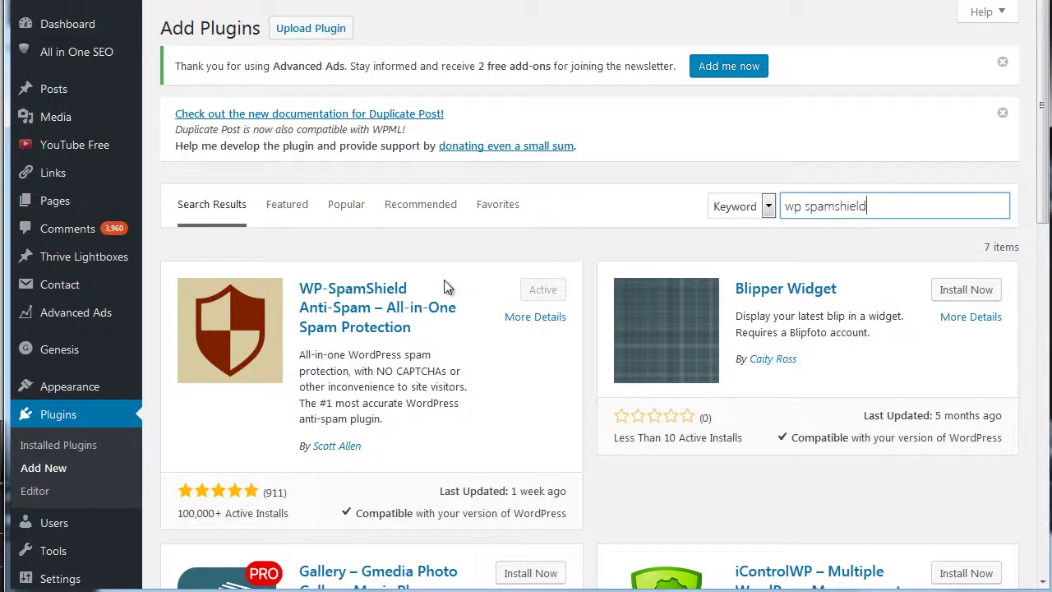
# - Find WP-SpamShield among the installed plugins and open its settings page
pyautogui.click(72, 451)
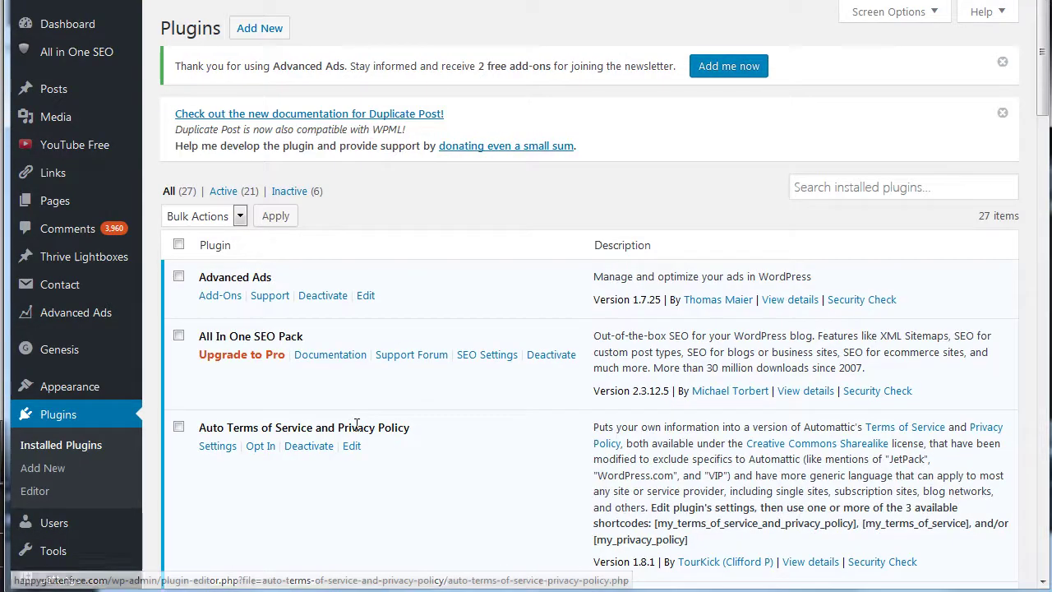
pyautogui.scroll(-5, 367, 436)
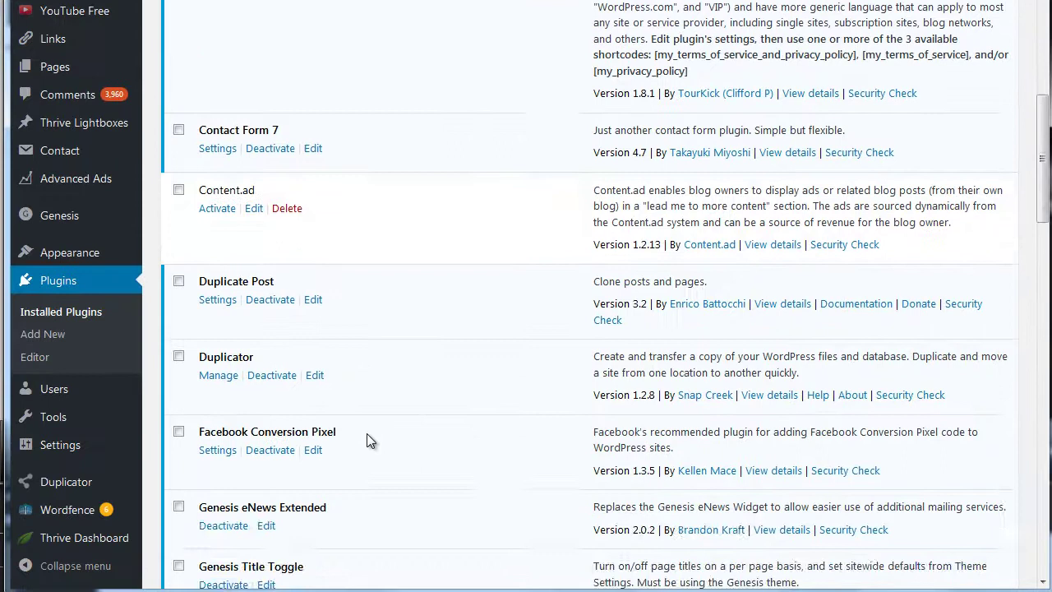
pyautogui.scroll(-3, 366, 441)
pyautogui.scroll(-5, 366, 442)
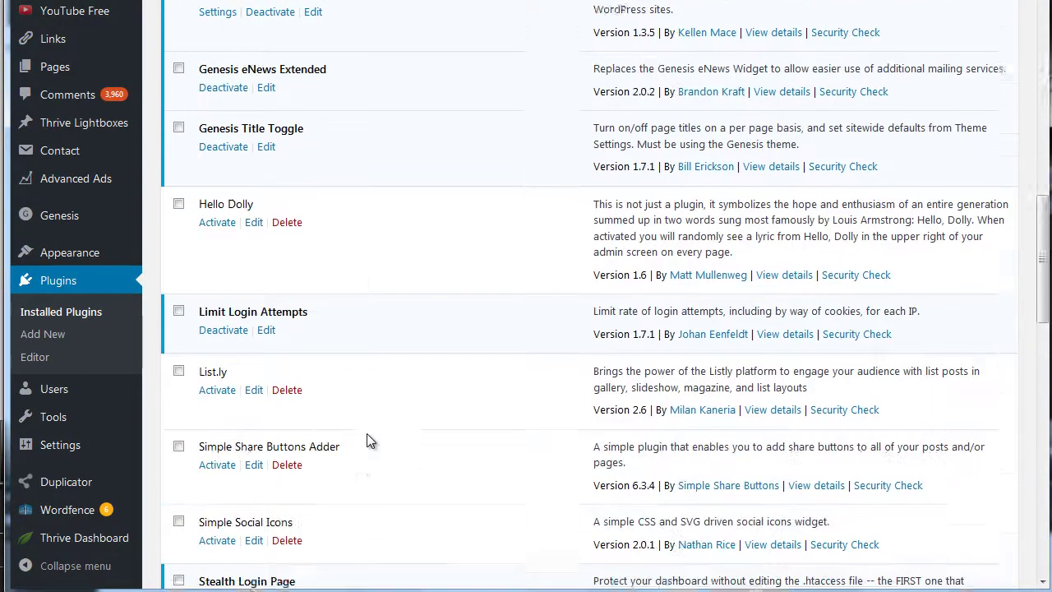
pyautogui.scroll(-3, 366, 436)
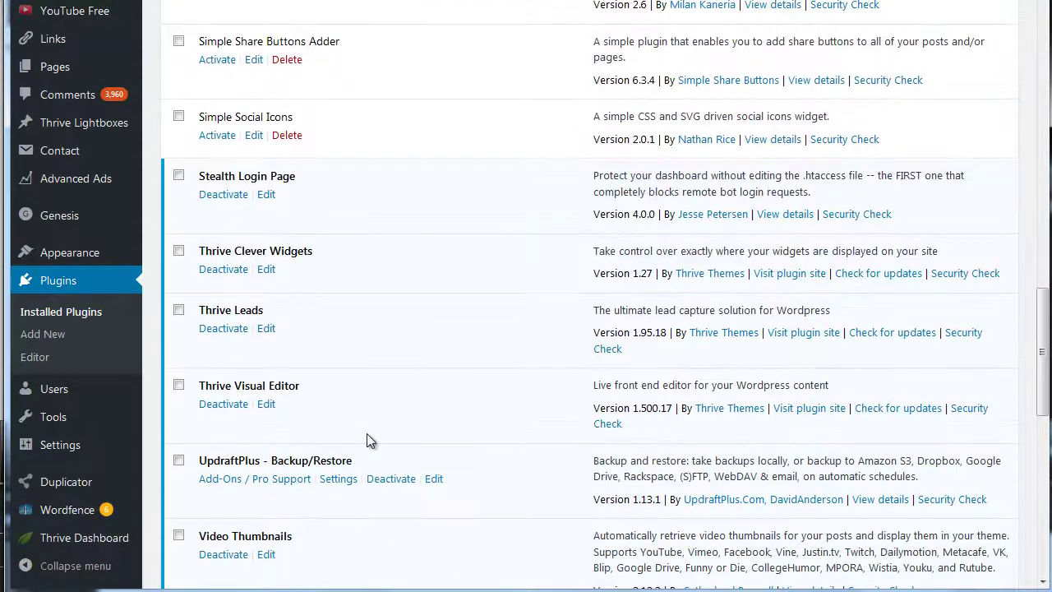
pyautogui.scroll(-3, 366, 435)
pyautogui.scroll(-3, 367, 436)
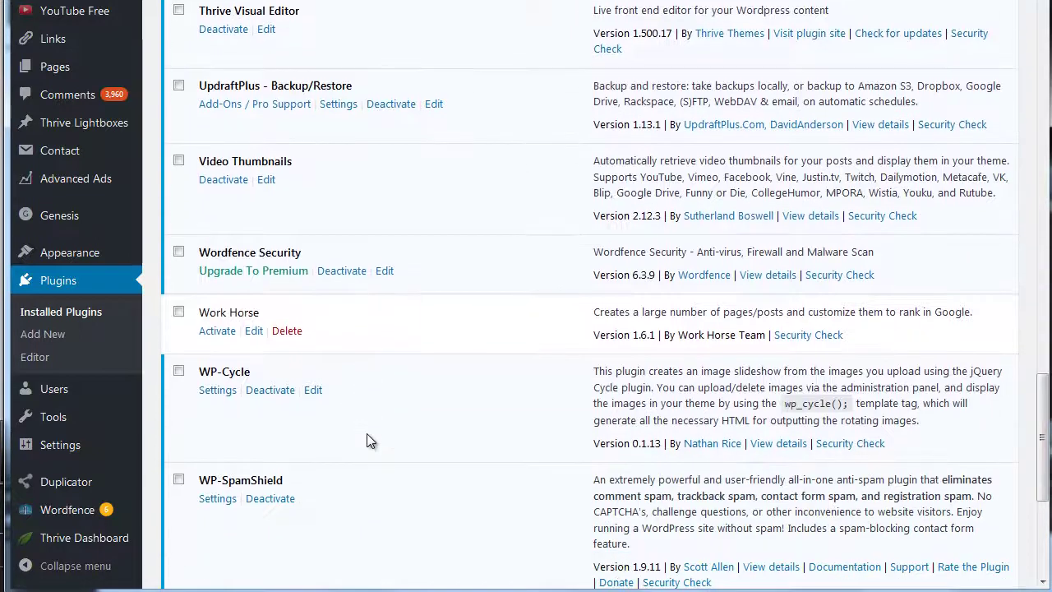
pyautogui.scroll(-3, 366, 436)
pyautogui.click(210, 312)
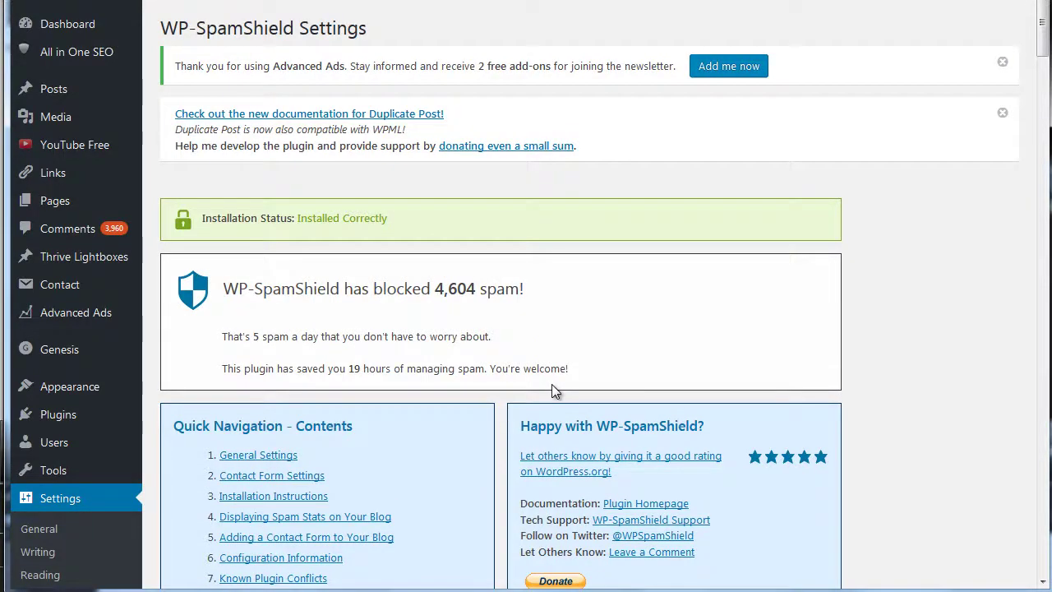
# - Review the WP-SpamShield general settings, from comment logging to automatic updates, and the start of its contact form settings
pyautogui.moveTo(1043, 42); pyautogui.dragTo(1048, 113)
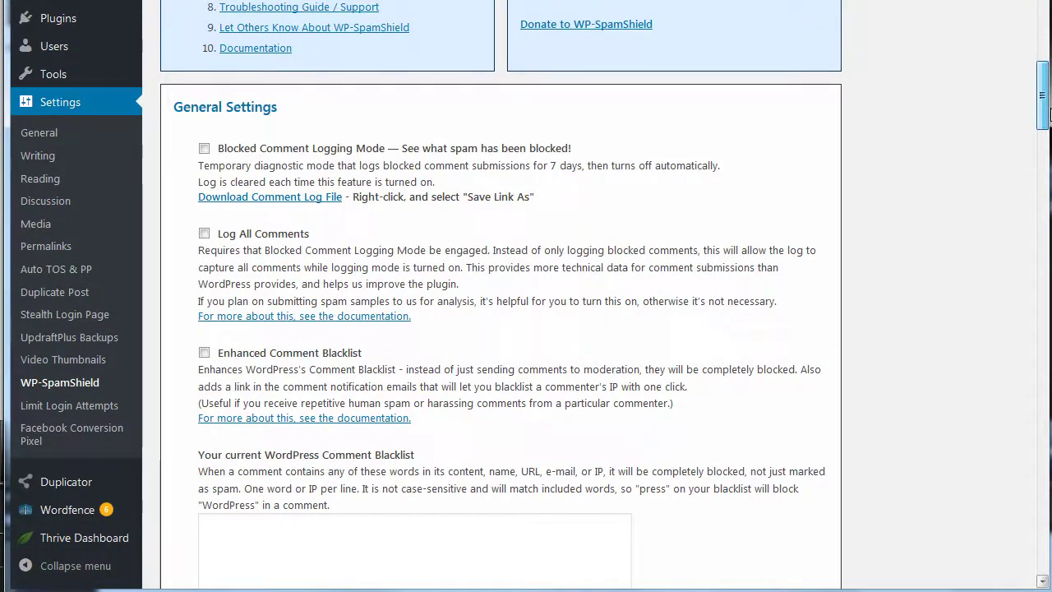
pyautogui.moveTo(1048, 113); pyautogui.dragTo(1049, 142)
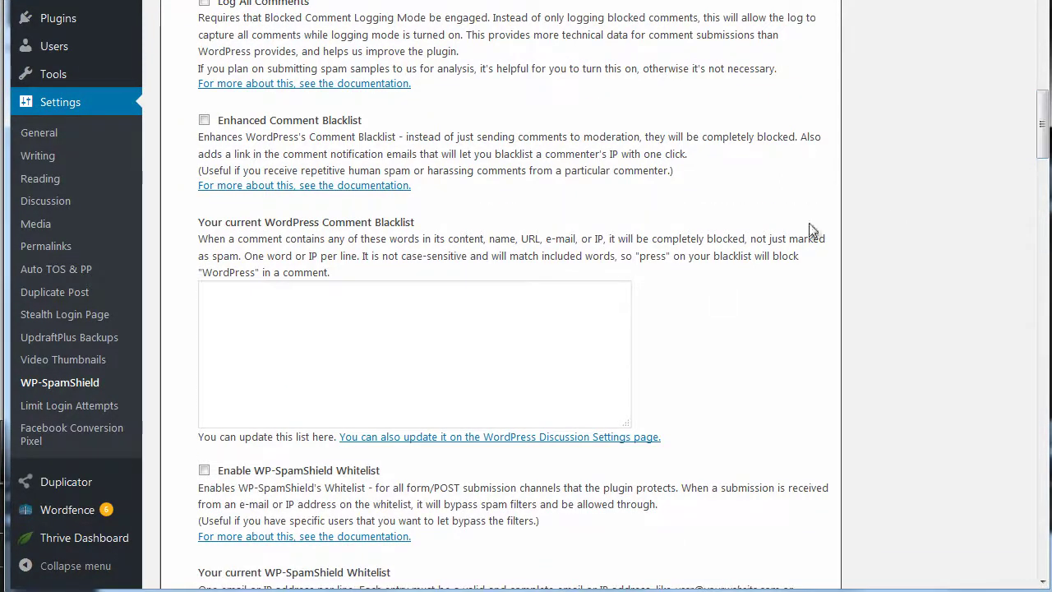
pyautogui.moveTo(1046, 136); pyautogui.dragTo(1043, 214)
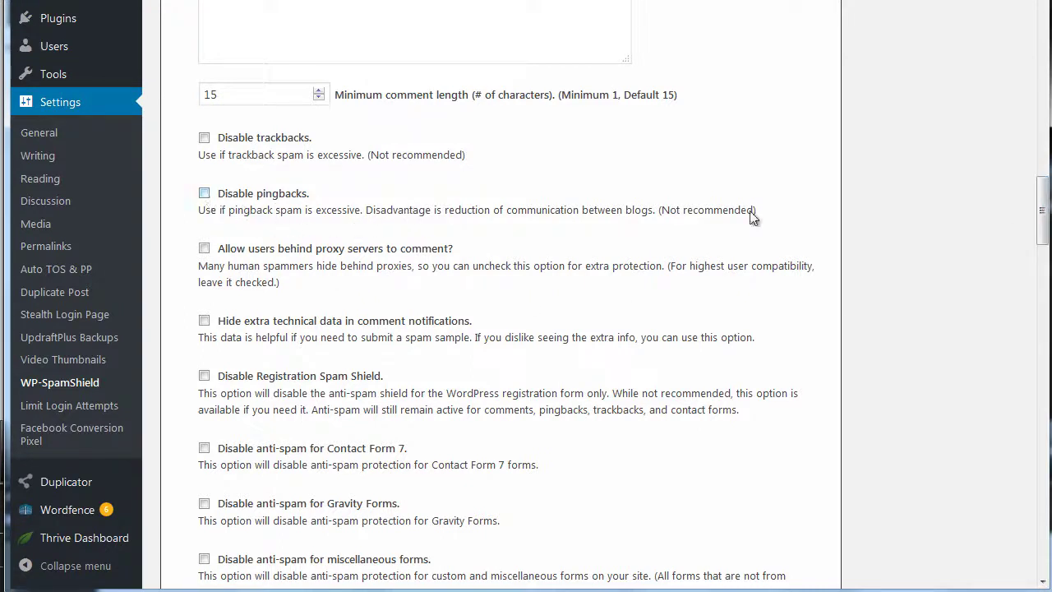
pyautogui.moveTo(1042, 198); pyautogui.dragTo(1046, 225)
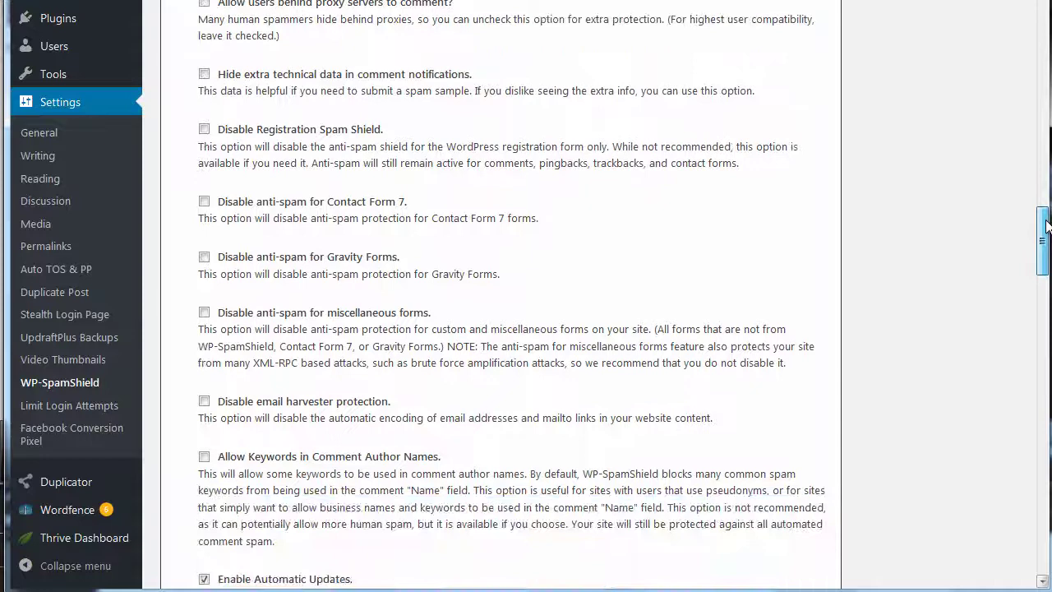
pyautogui.scroll(-3, 761, 354)
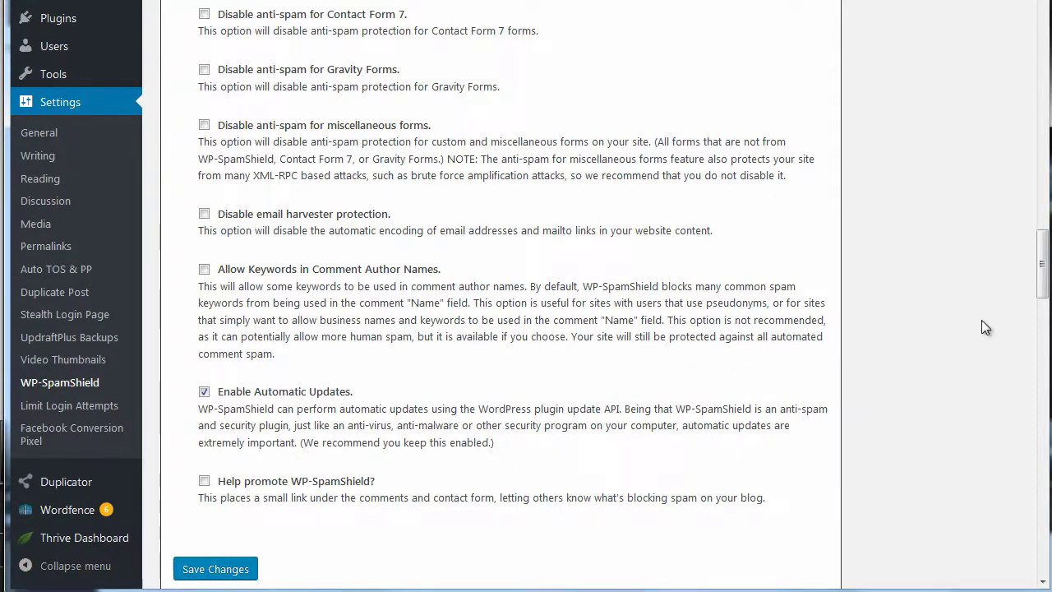
pyautogui.scroll(-2, 971, 335)
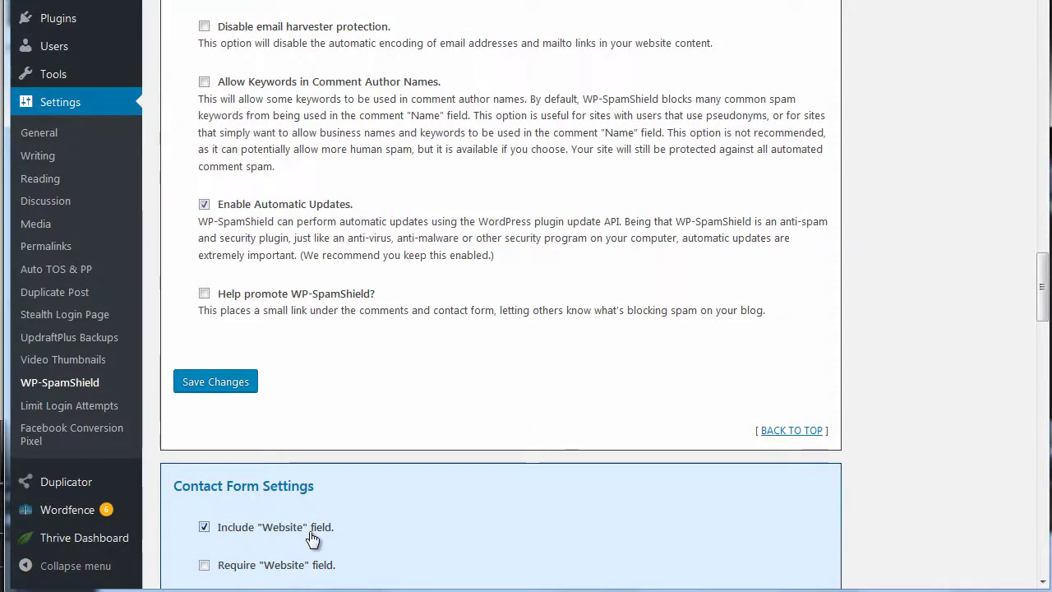
pyautogui.scroll(-2, 474, 526)
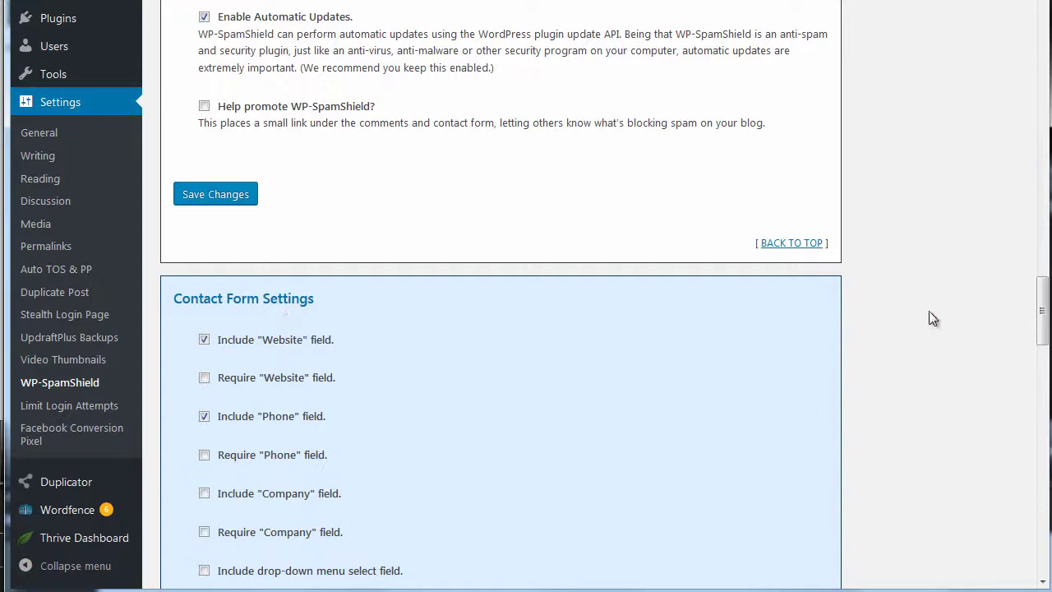
pyautogui.scroll(2, 907, 325)
pyautogui.scroll(1, 909, 326)
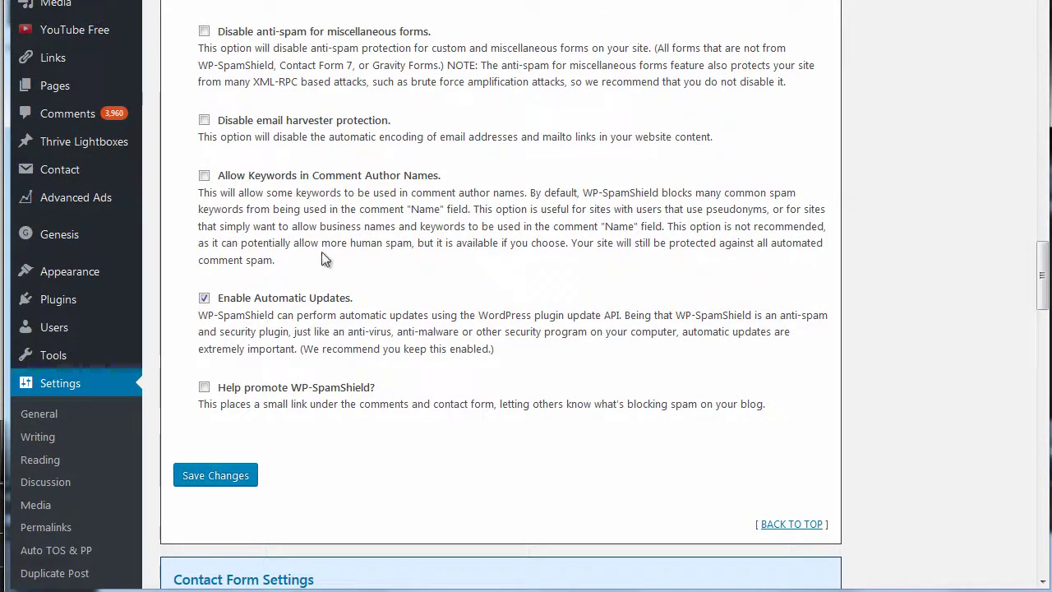
pyautogui.scroll(1, 321, 253)
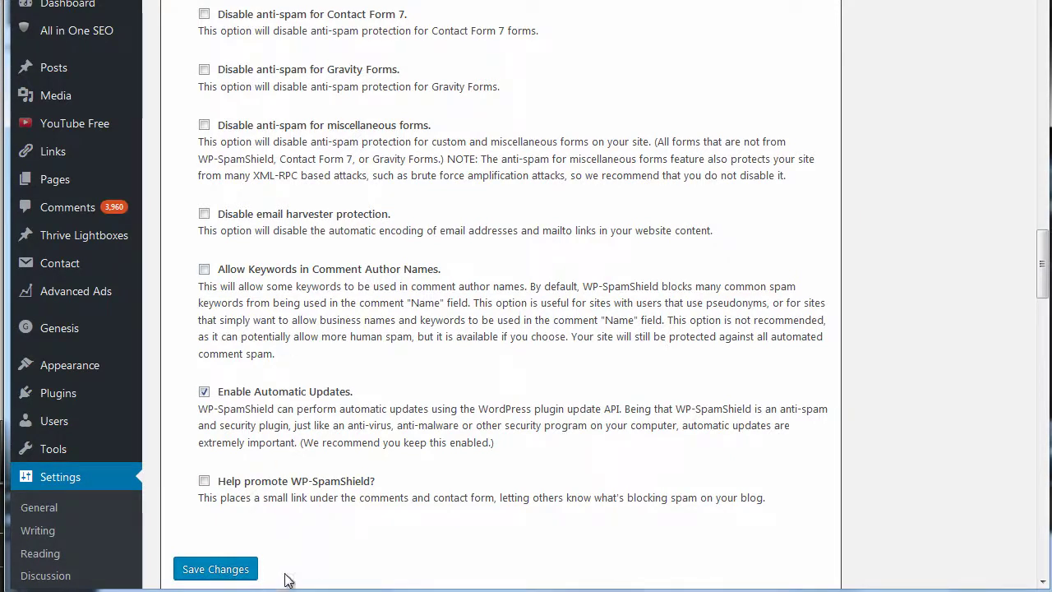
pyautogui.click(212, 578)
pyautogui.scroll(3, 423, 280)
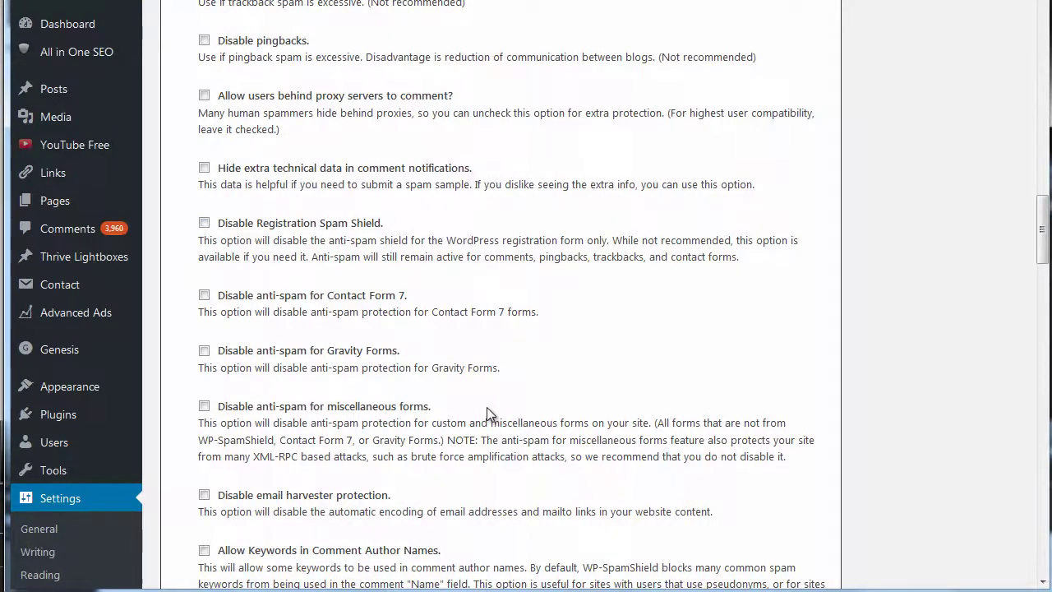
pyautogui.scroll(-2, 493, 386)
pyautogui.scroll(-3, 480, 425)
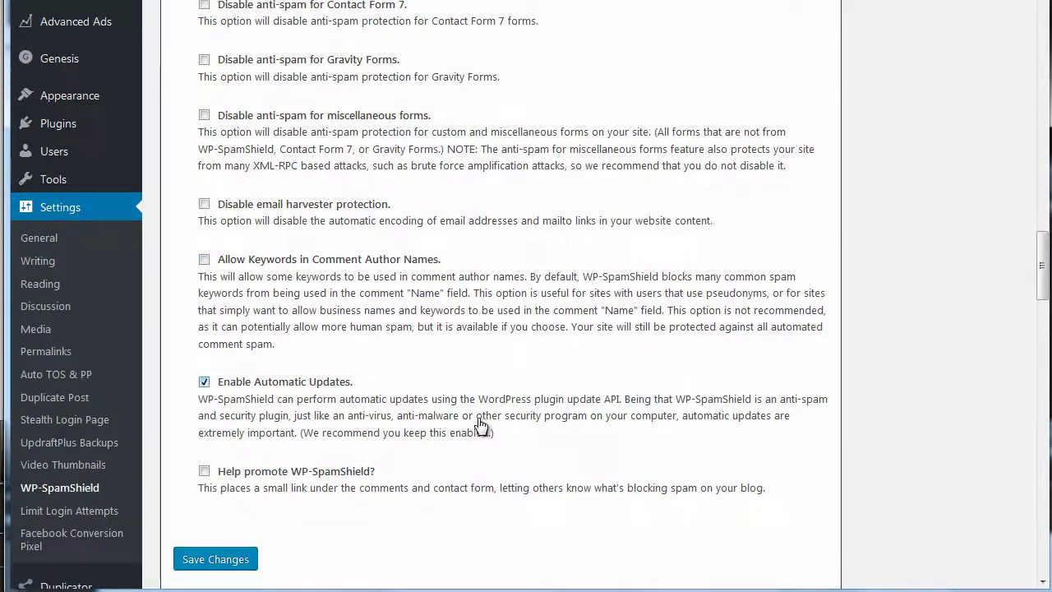
pyautogui.scroll(-2, 481, 425)
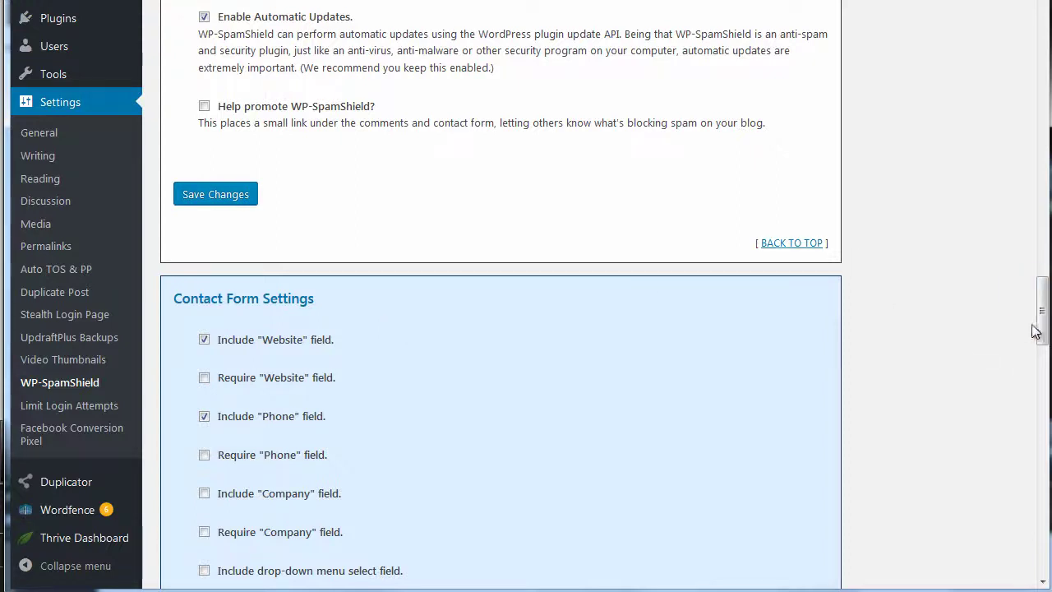
pyautogui.moveTo(1042, 322); pyautogui.dragTo(1043, 51)
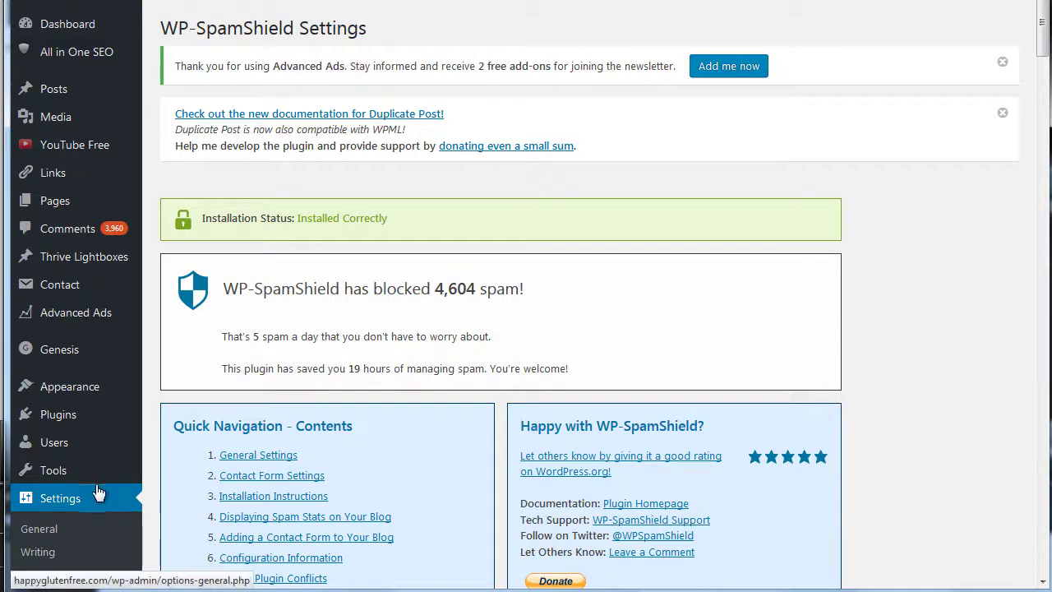
# - Search the add-new plugin directory for "akismet"
pyautogui.moveTo(80, 393)
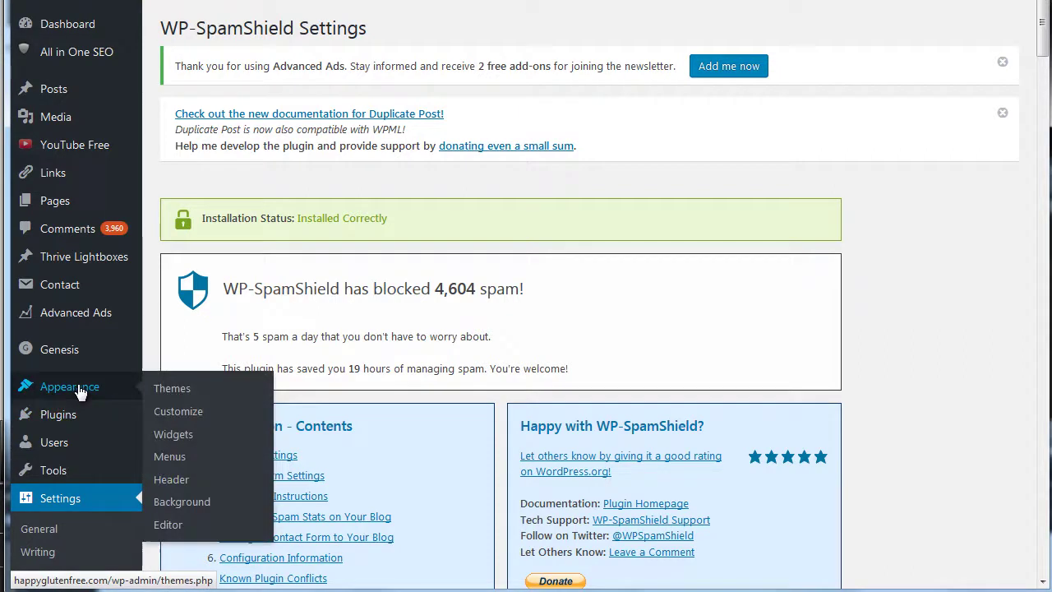
pyautogui.moveTo(79, 417)
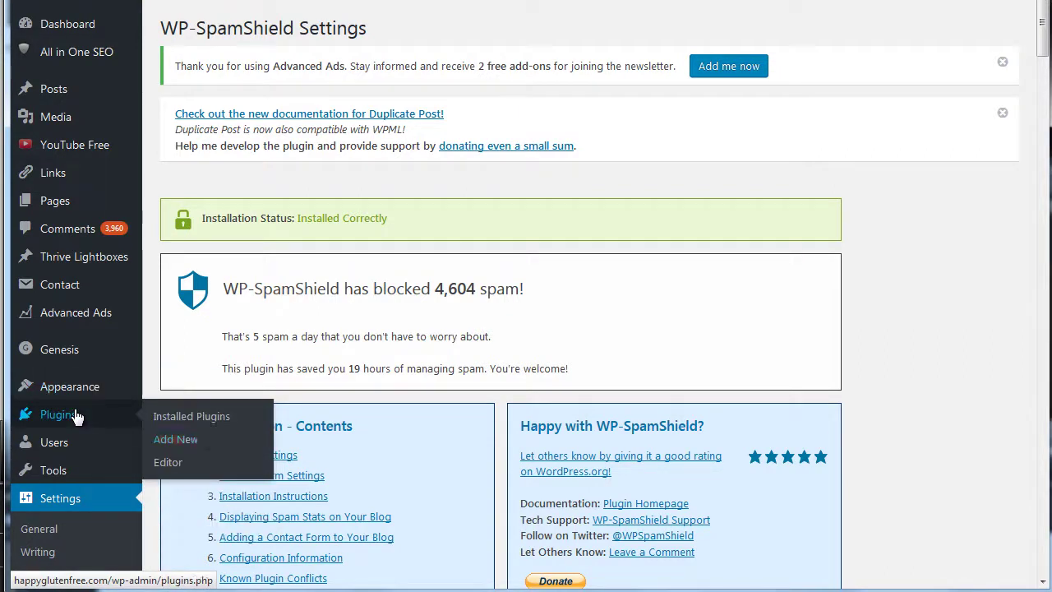
pyautogui.click(196, 417)
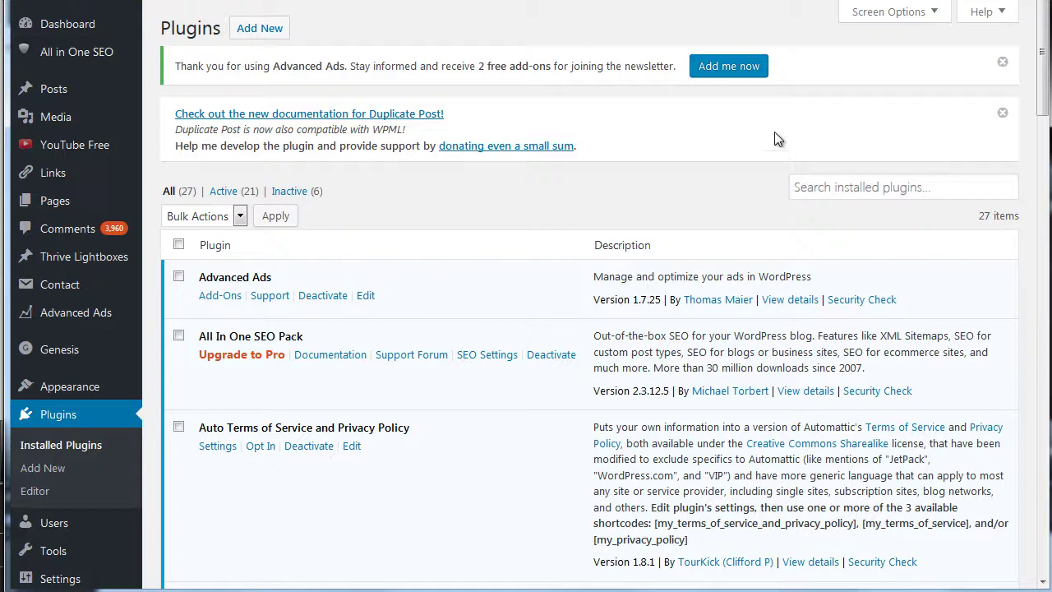
pyautogui.click(259, 28)
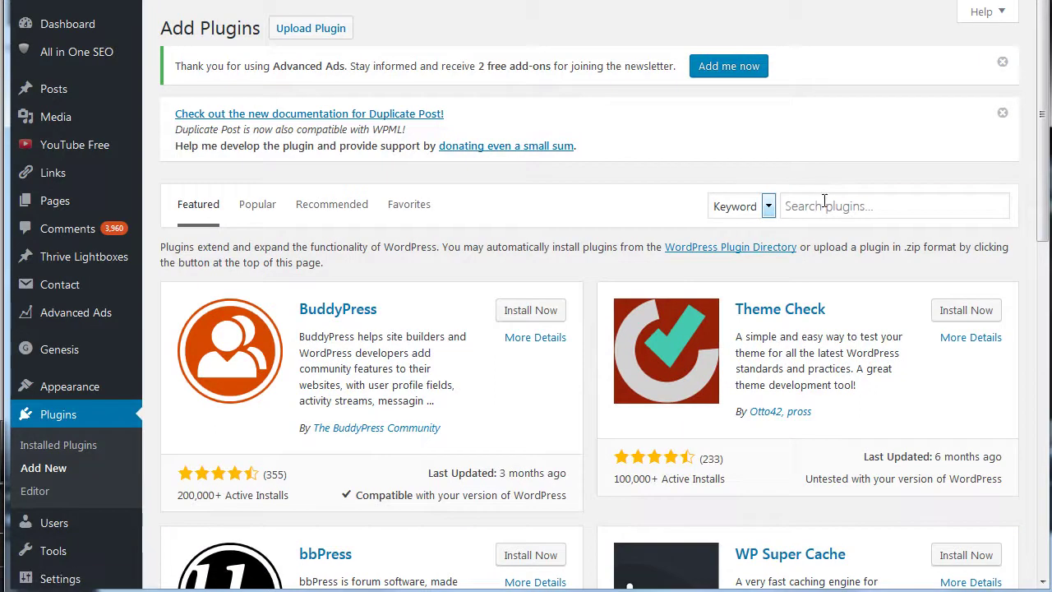
pyautogui.click(824, 202)
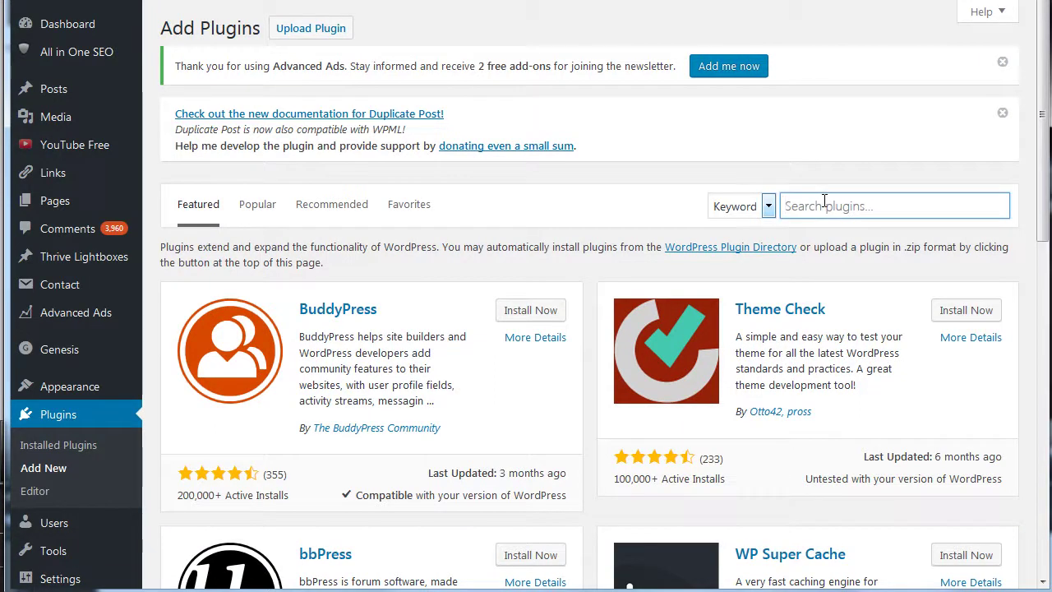
pyautogui.write('akismet')
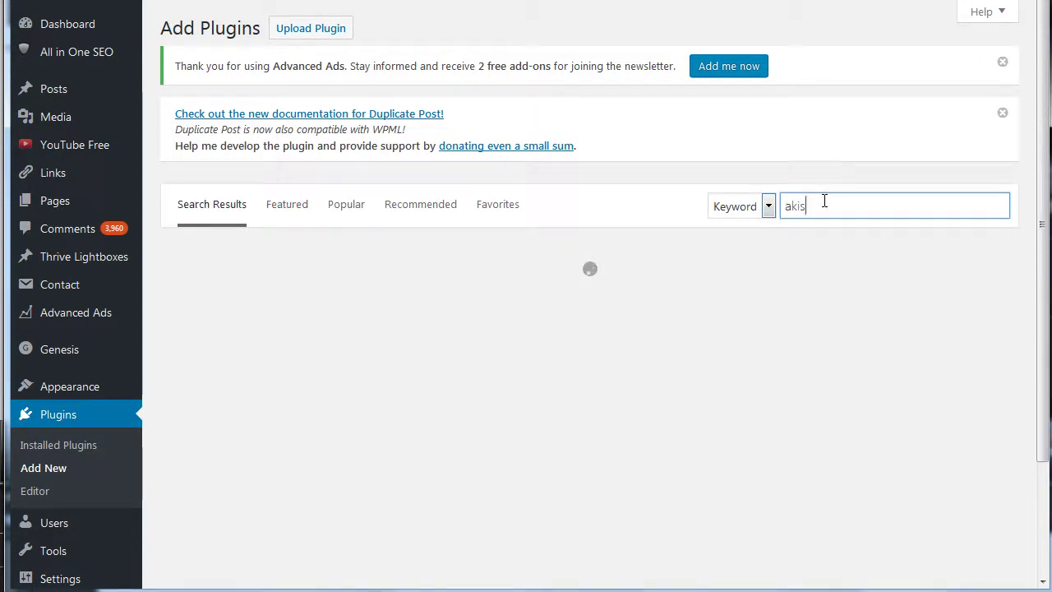